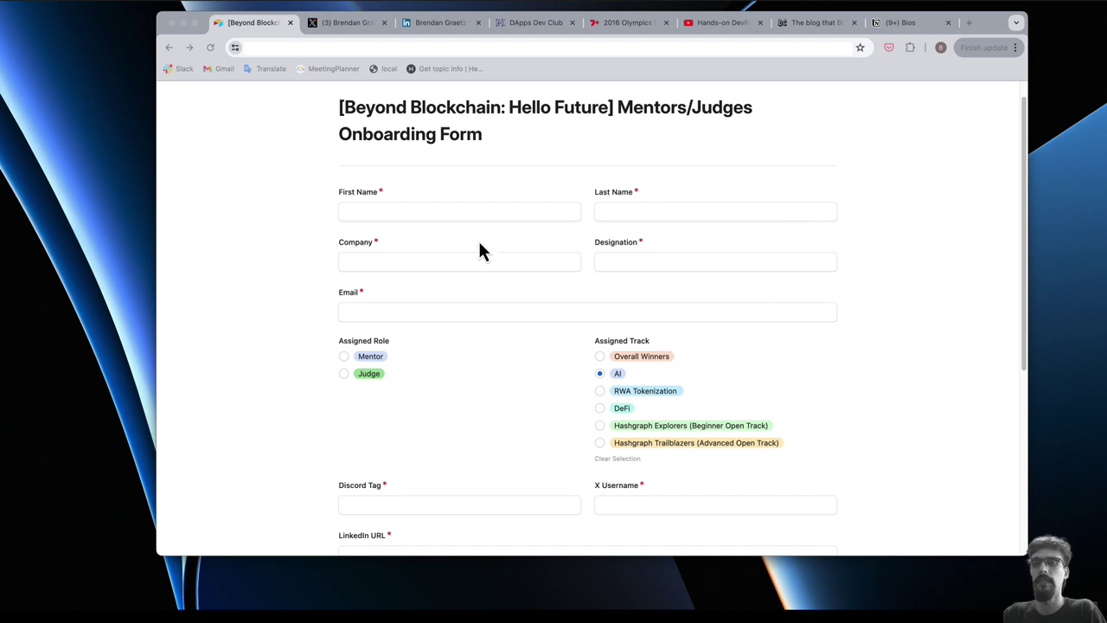
- Enter name, company and designation, then choose the Mentor role and Hashgraph Explorers track
click(366, 211)
text(Brendan)
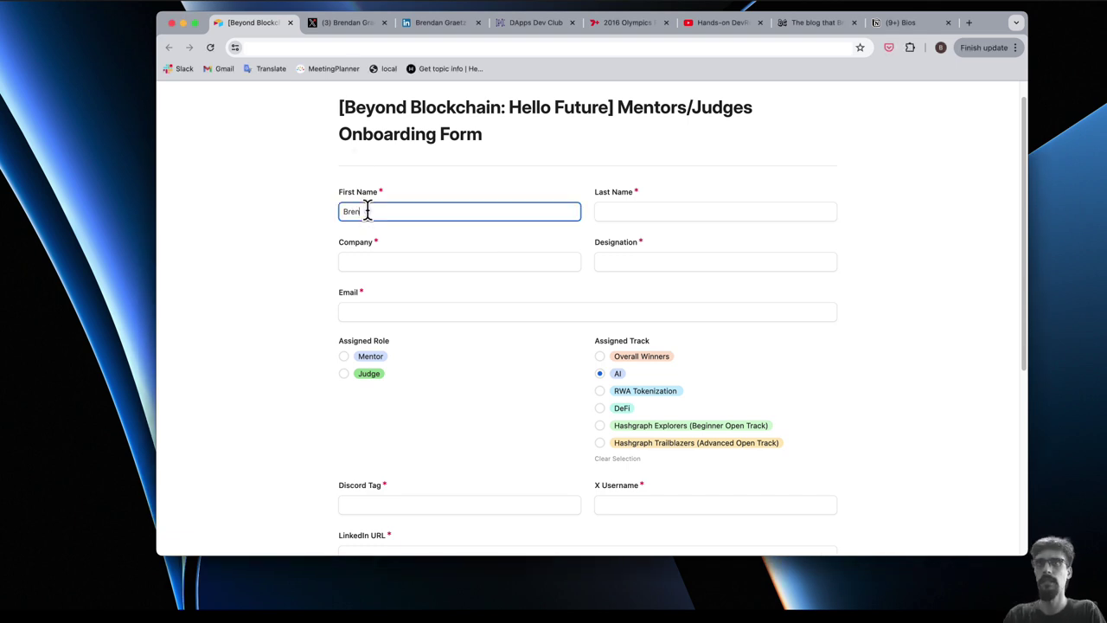
key(Tab)
text(Graetz)
key(Tab)
text(Hedera)
key(Tab)
text(Dev Rel)
key(Tab)
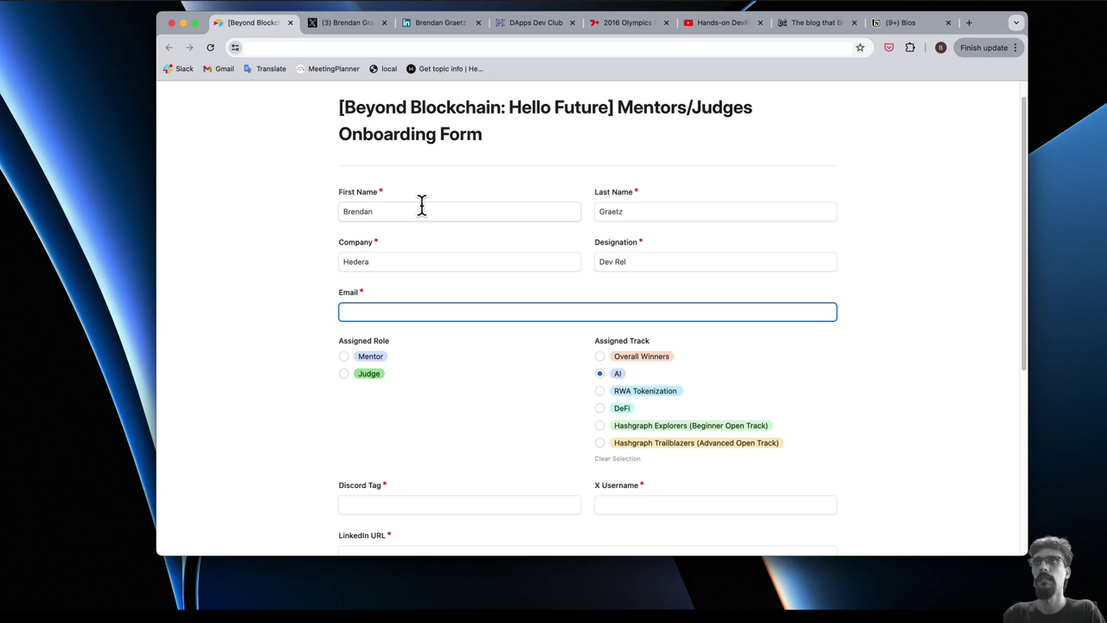
click(699, 256)
text(Rel Engineer)
click(370, 355)
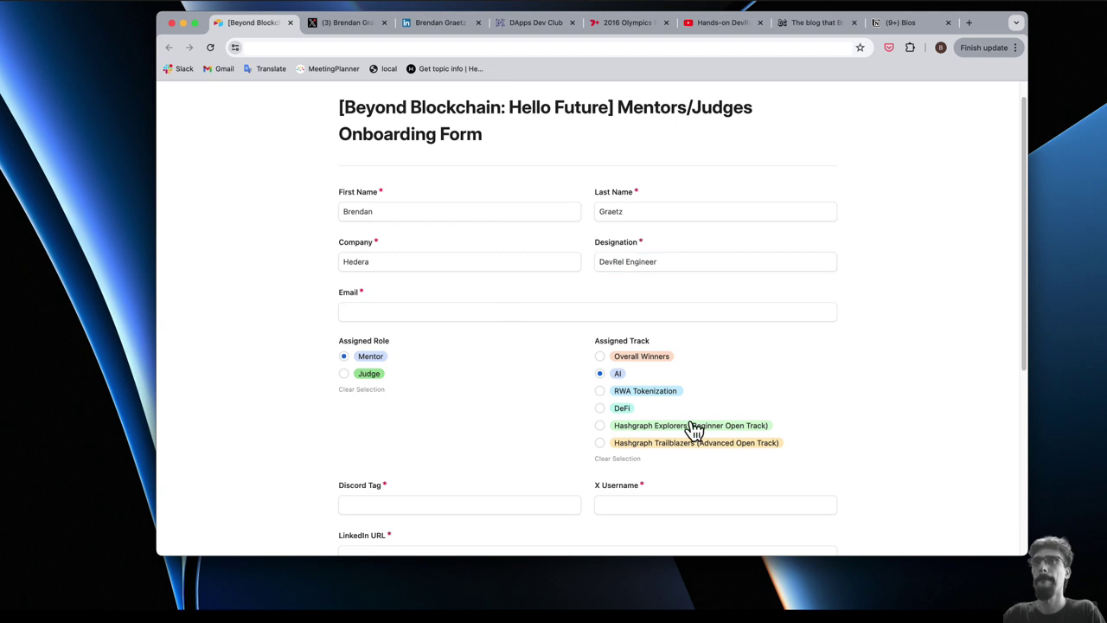
click(690, 425)
scroll(543, 452, down, 3)
- Enter 'bguiz' as the Discord and X usernames and paste the LinkedIn profile URL
click(441, 318)
text(bguiz)
click(674, 319)
text(bguiz)
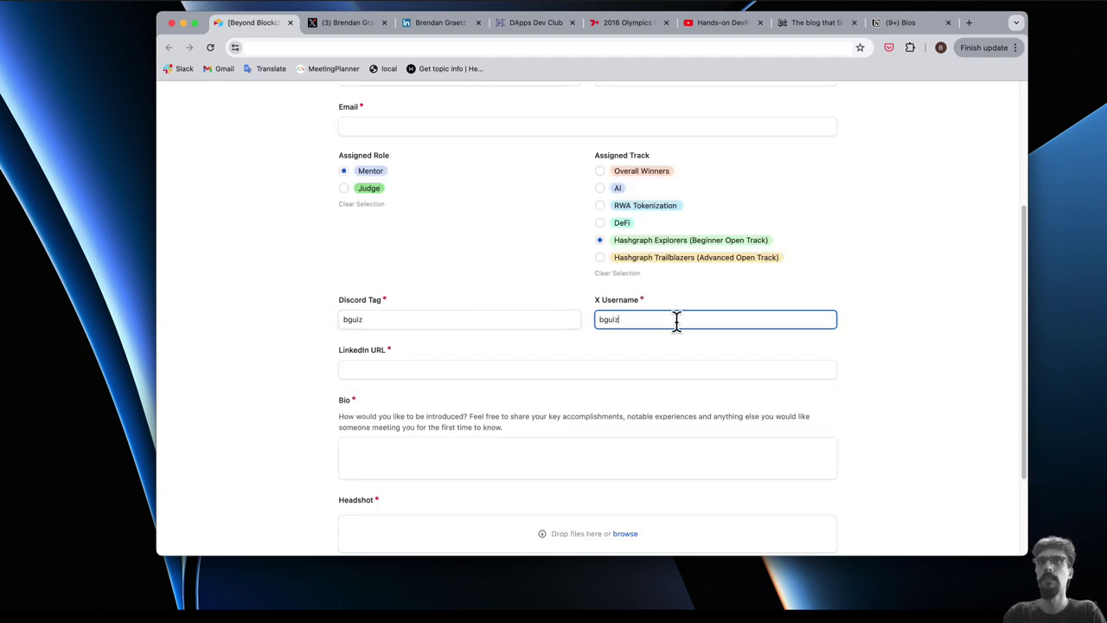
key(Tab)
click(439, 22)
key(super+c)
click(251, 23)
key(super+v)
scroll(498, 435, down, 3)
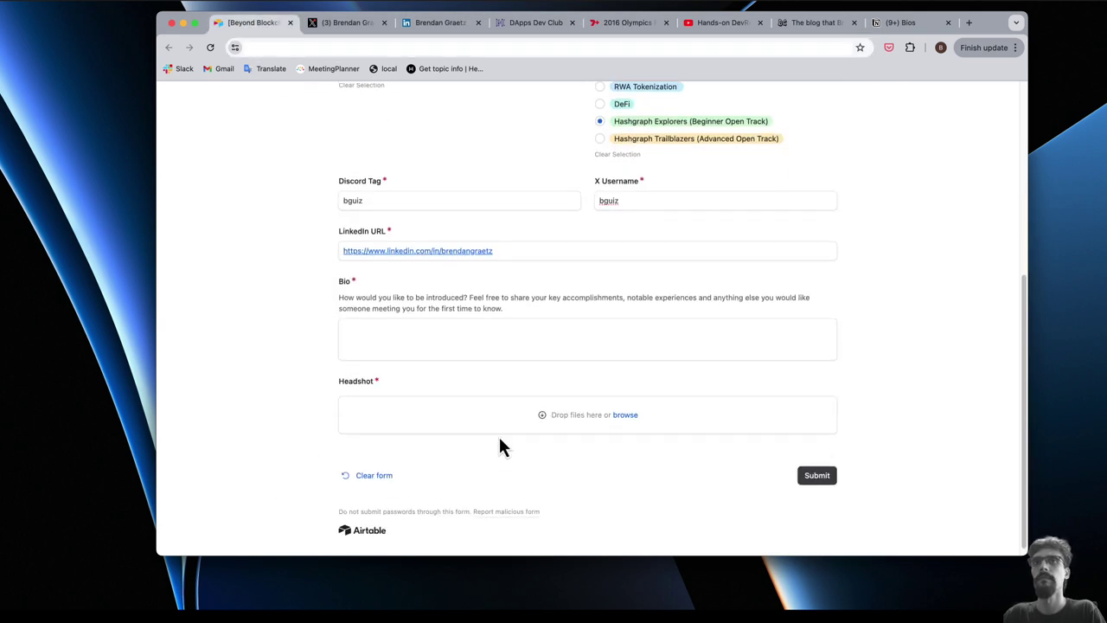
scroll(667, 333, down, 1)
click(667, 333)
- Paste Brendan's software-engineer bio paragraph from Notion's Bios page into the form's Bio field
click(916, 22)
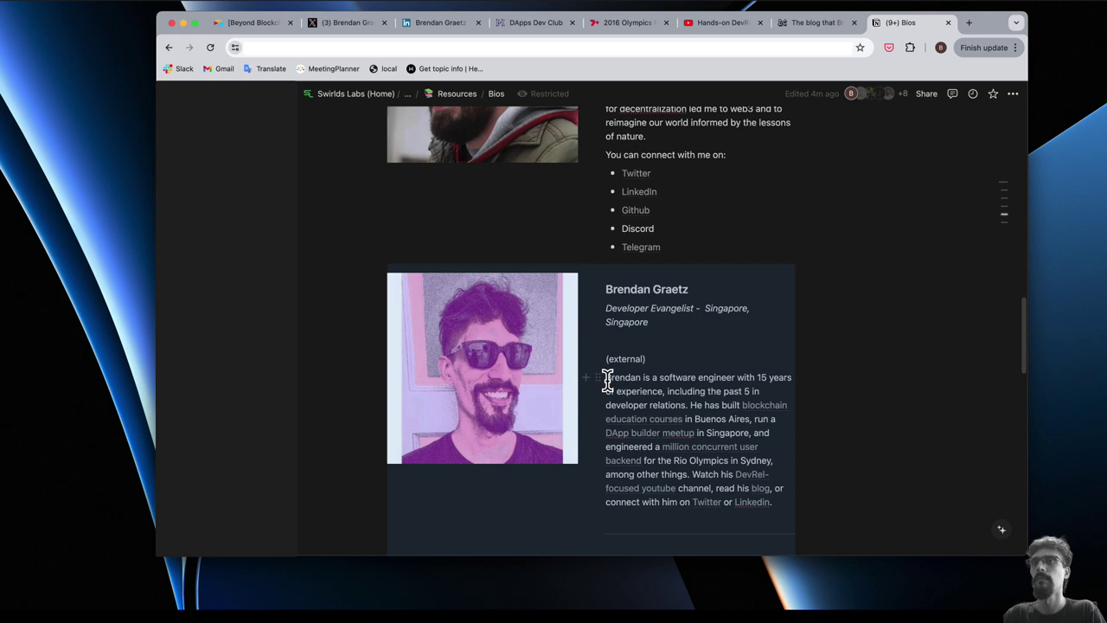
drag(605, 377, 772, 502)
key(super+c)
click(250, 22)
key(super+v)
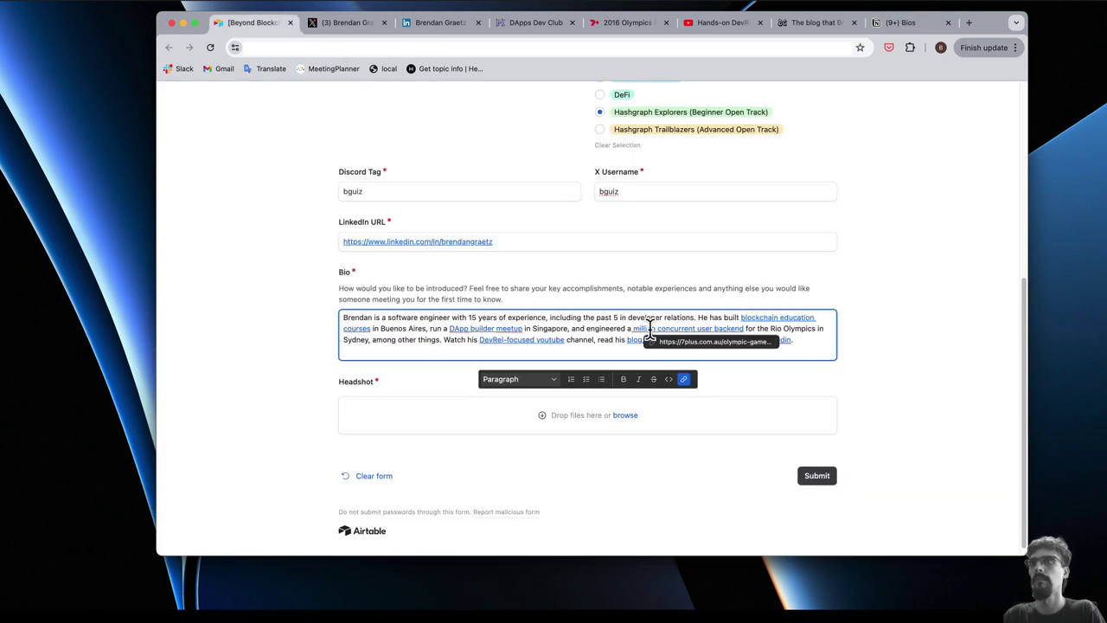
click(815, 337)
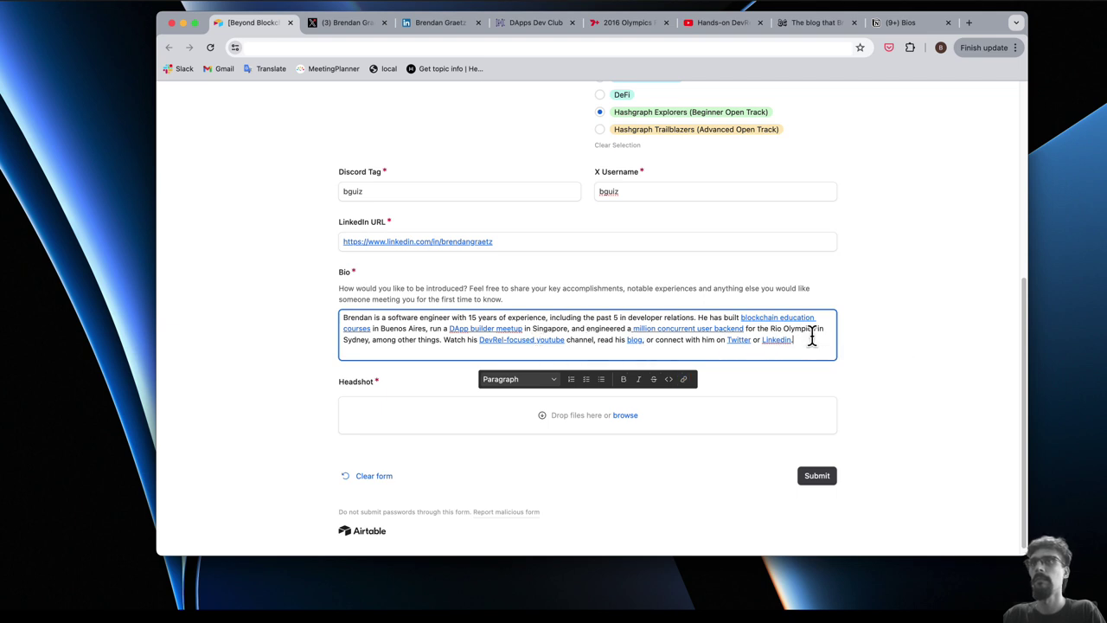
- Save the full-size profile photo from the X profile page
click(345, 23)
click(447, 210)
right_click(575, 279)
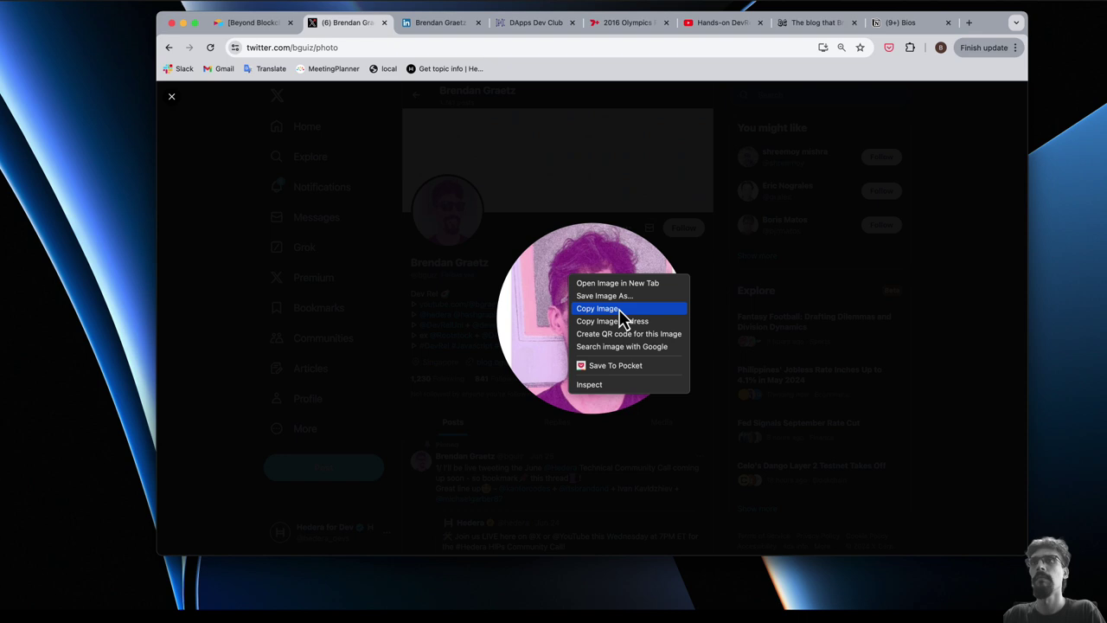
click(624, 299)
- Upload the saved profile photo as the form's Headshot
click(251, 23)
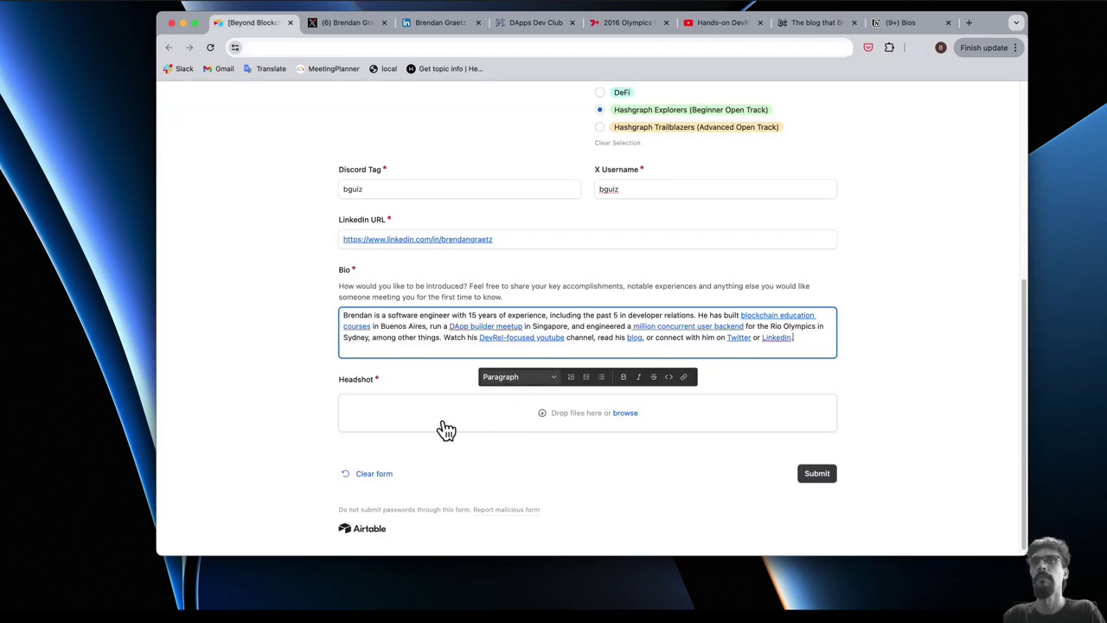
click(627, 415)
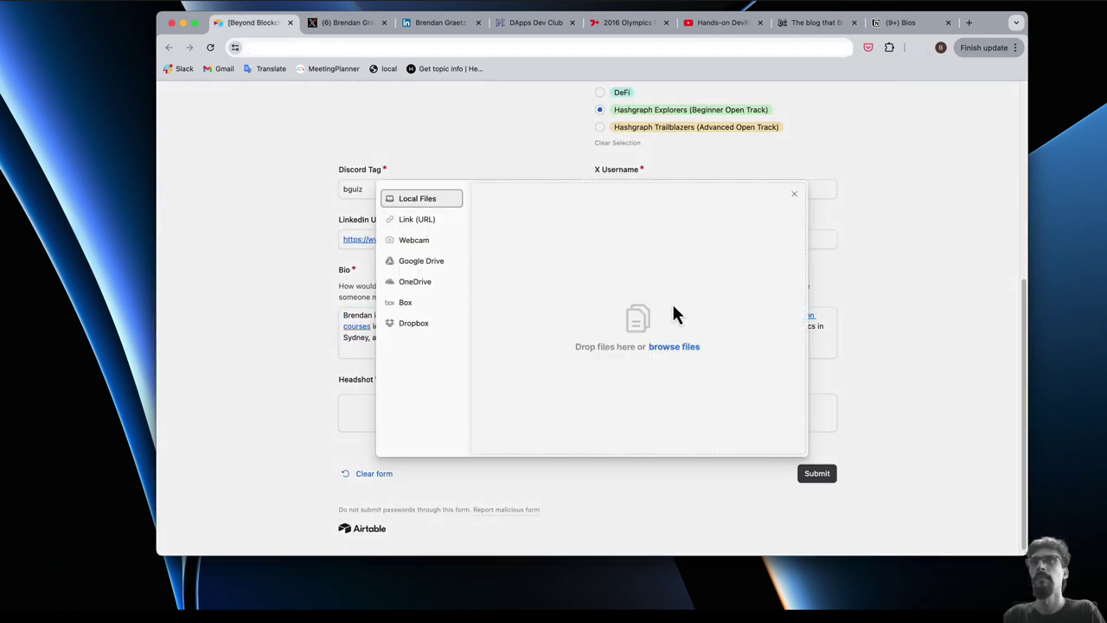
click(673, 346)
click(761, 438)
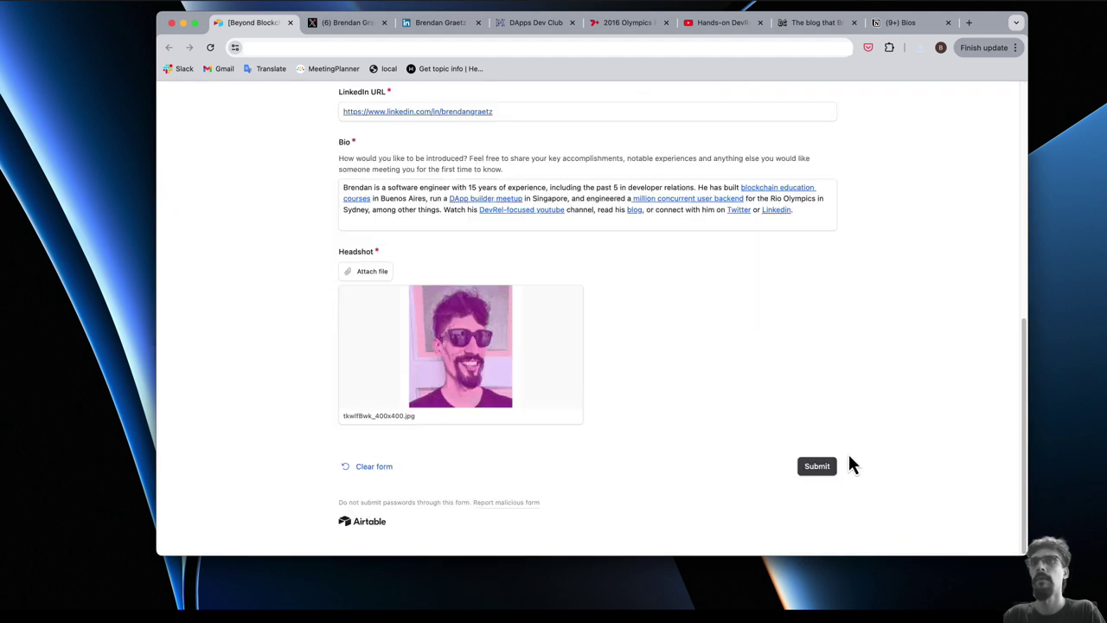
click(829, 467)
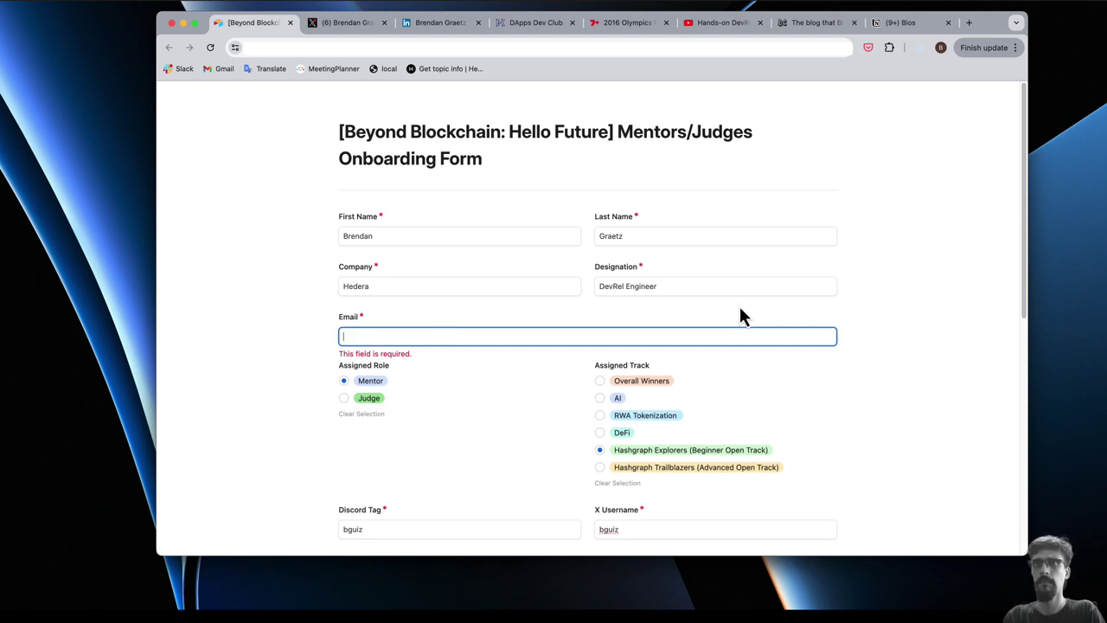
scroll(285, 398, down, 10)
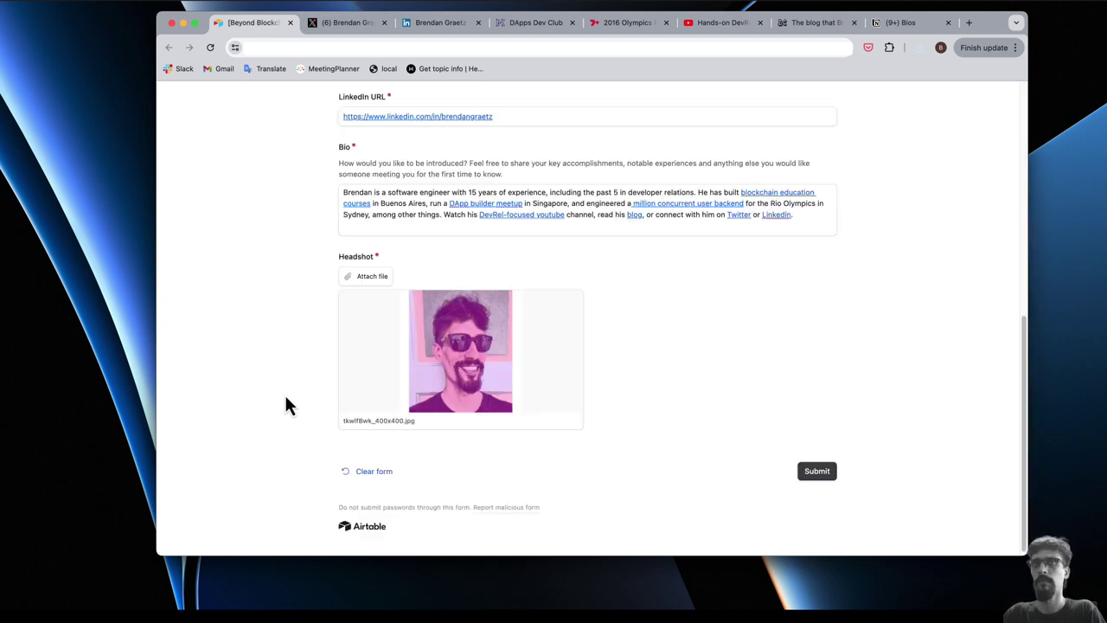
- Submit the completed onboarding form, then return to the Notion Bios page
click(828, 474)
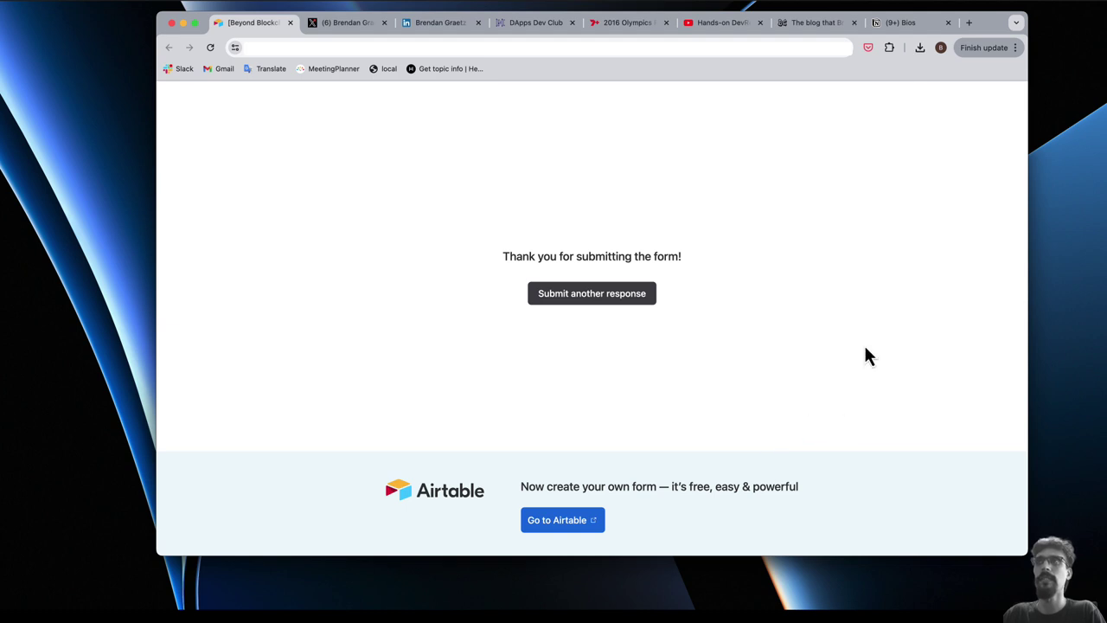
click(904, 23)
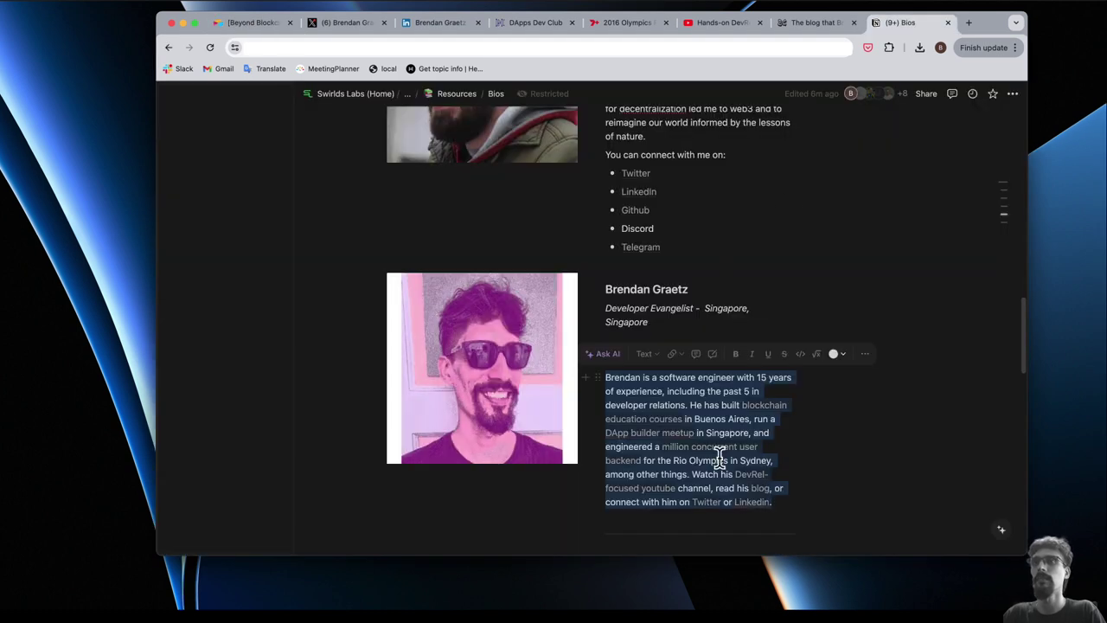
click(674, 461)
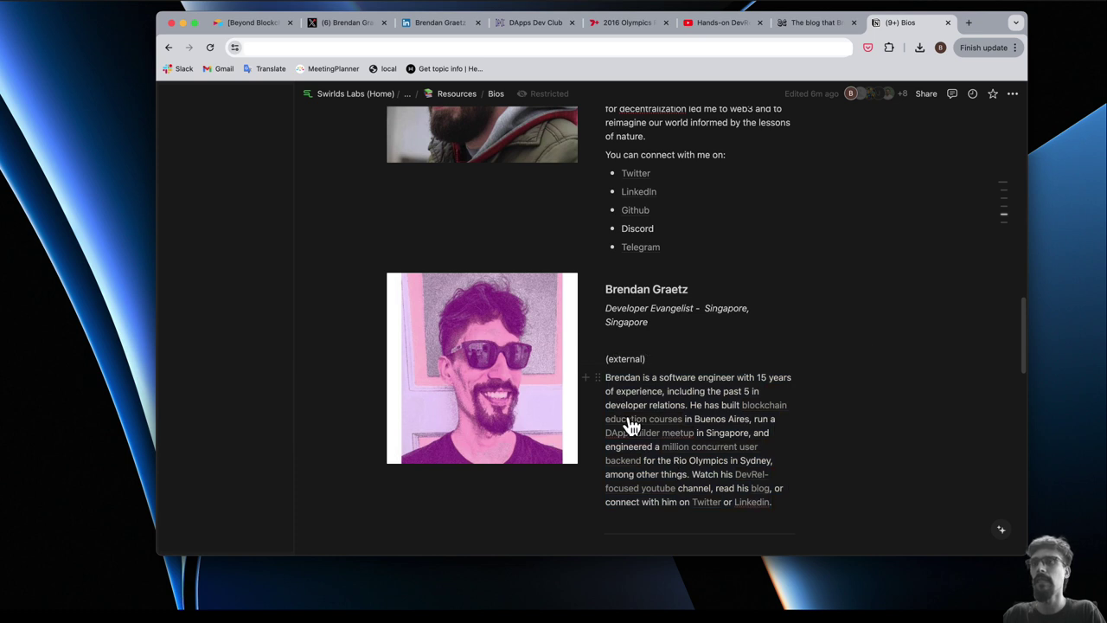
click(707, 405)
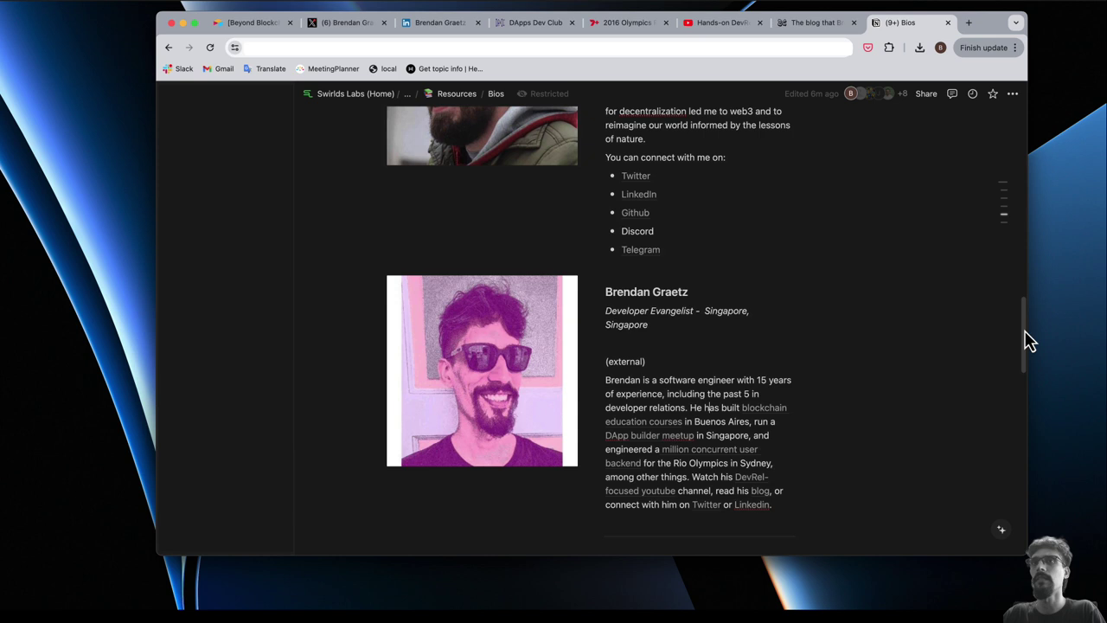
drag(1024, 332, 1026, 330)
scroll(1031, 337, up, 1)
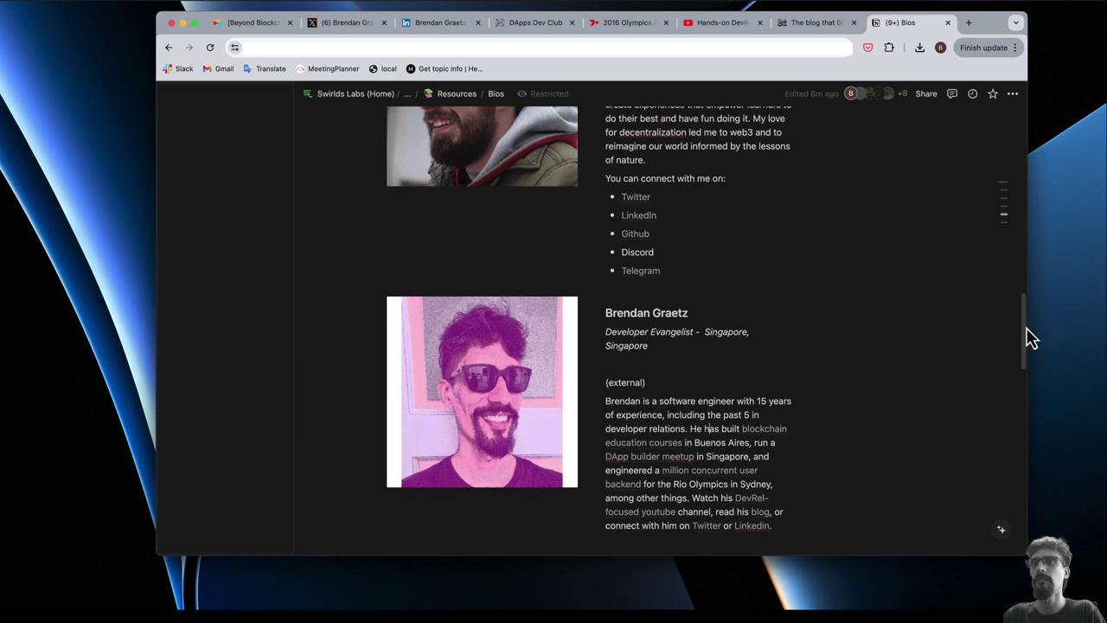
scroll(1029, 336, down, 1)
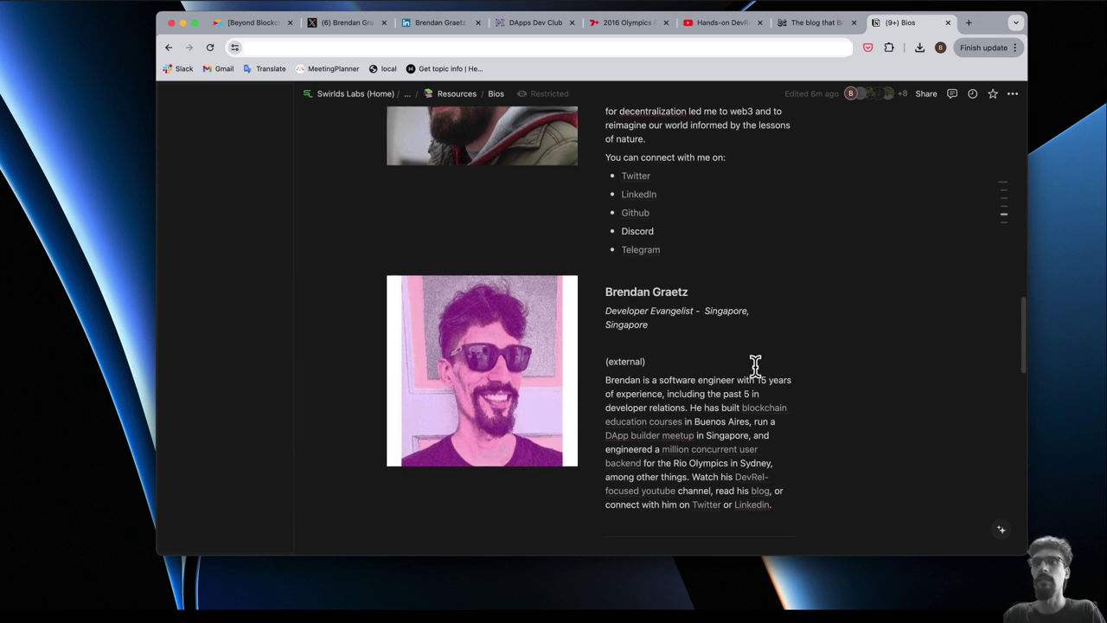